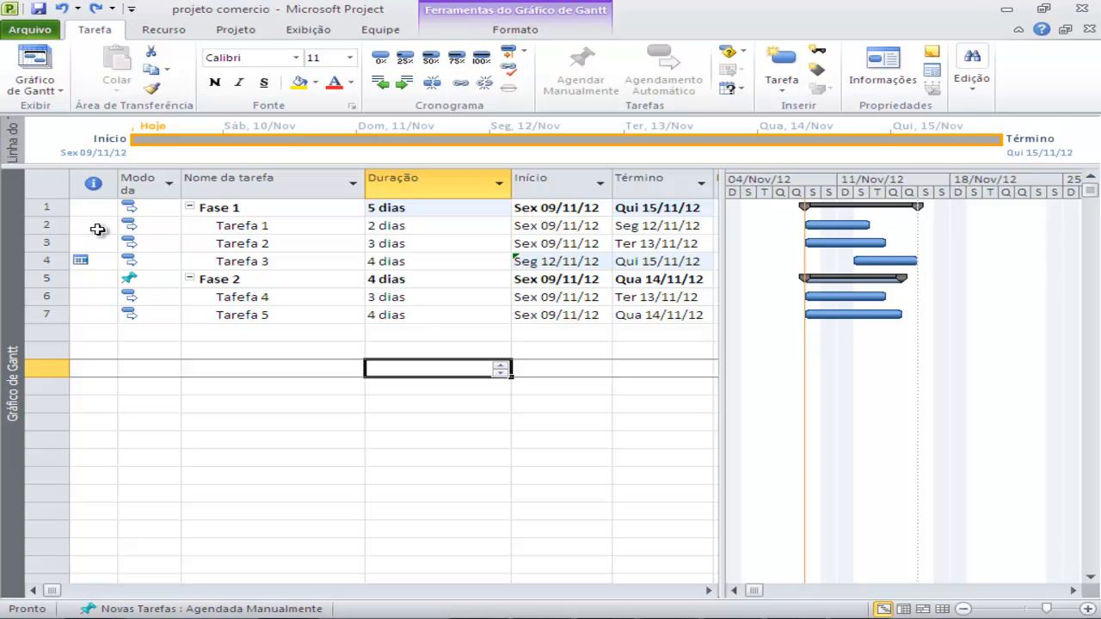
Step: Insert a new task directly above Fase 2 and name it "Fim da Fase 1"
key("ctrl+Home")
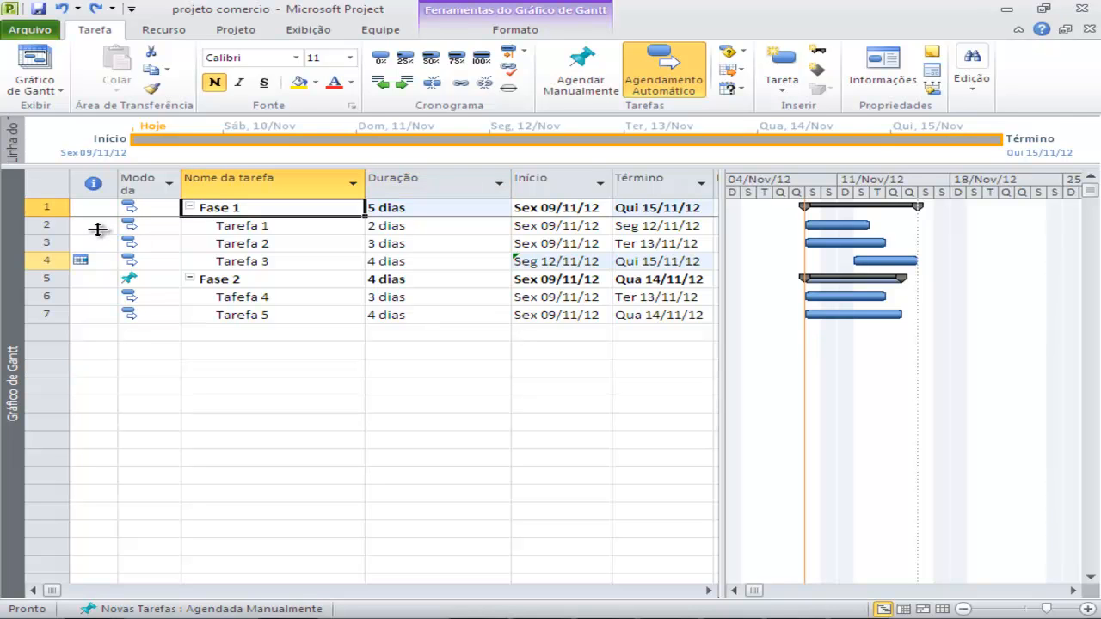
right_click(46, 279)
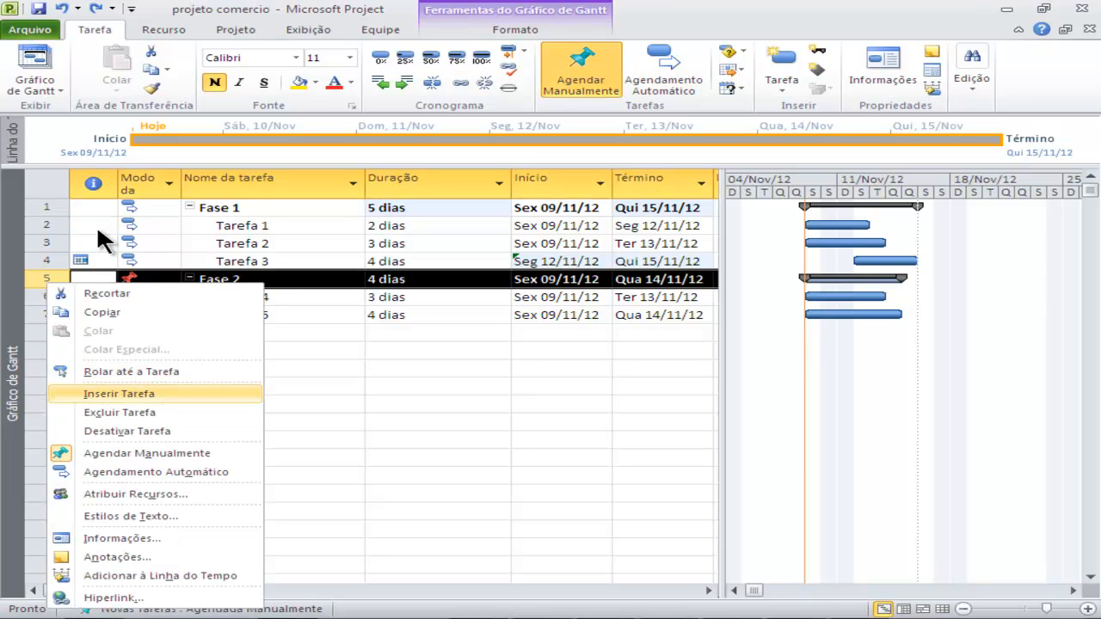
key("Return")
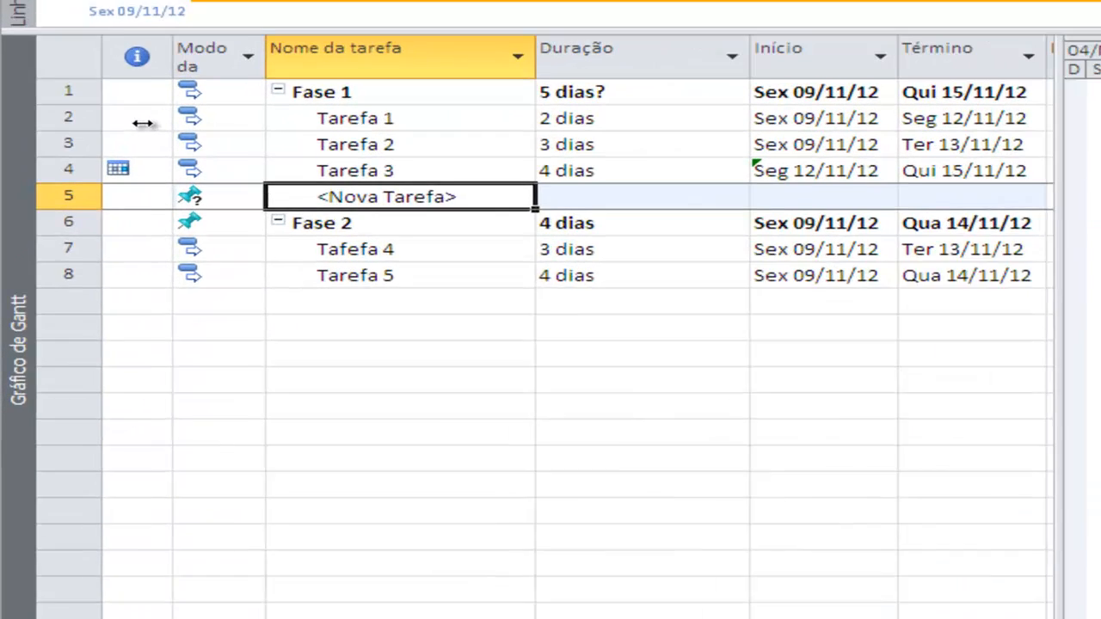
type("Fim da ")
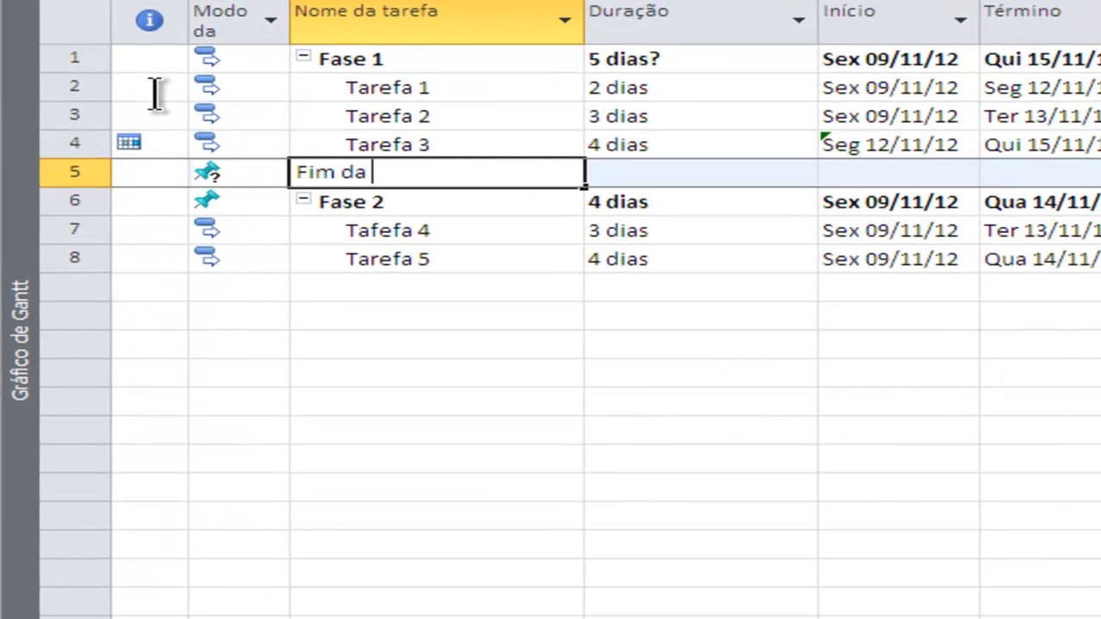
type("Fase 1")
key("Return")
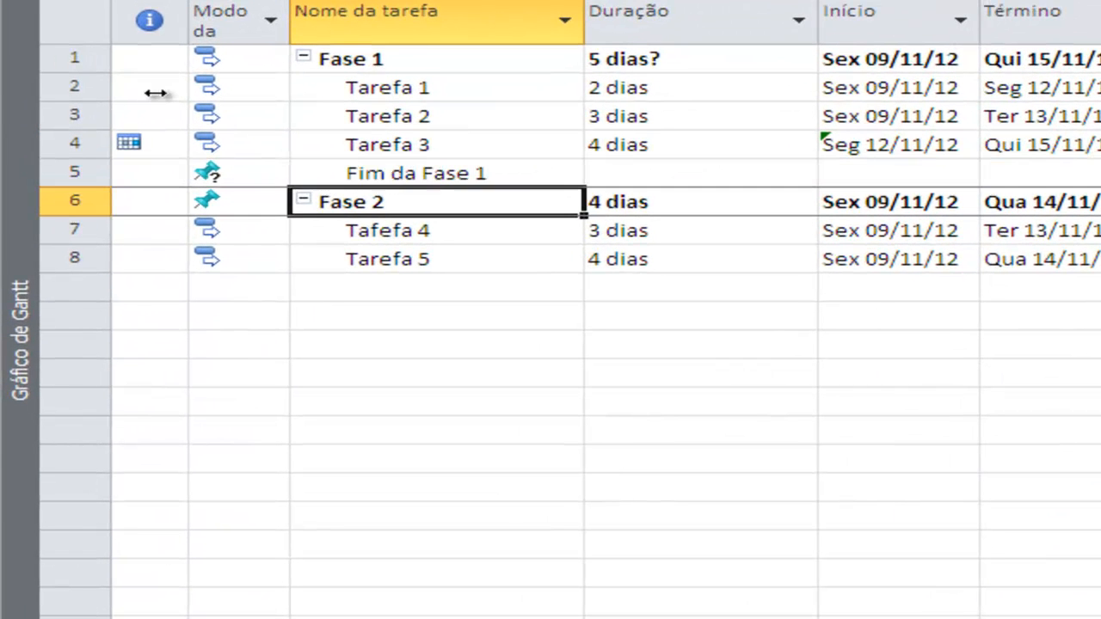
Step: Set the duration of the Fim da Fase 1 task to 0 days
key("Up")
key("Right")
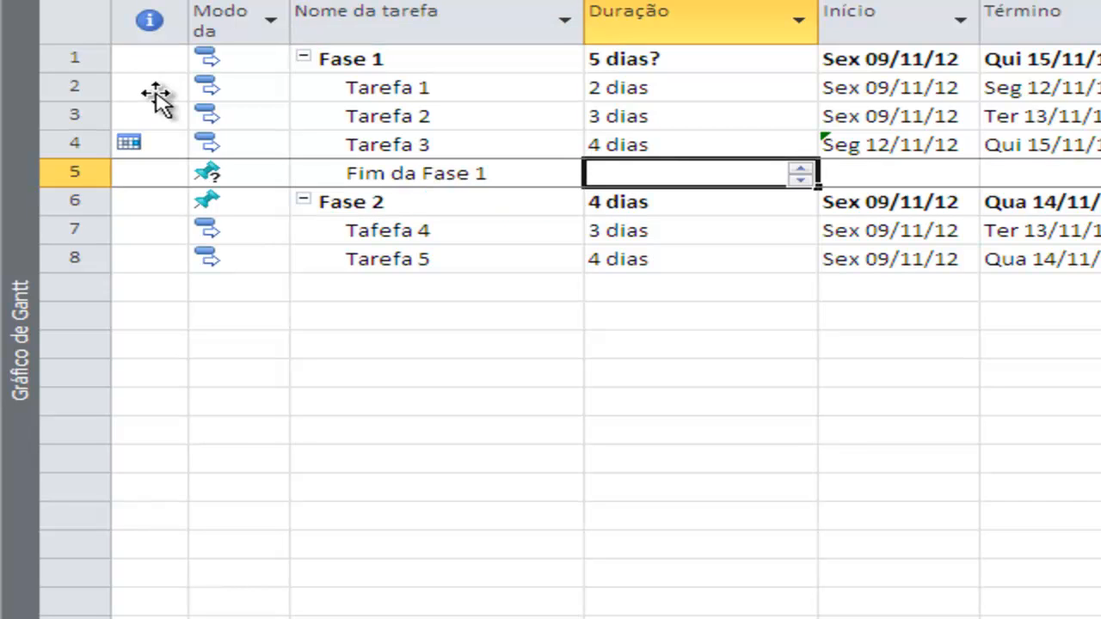
type("0d")
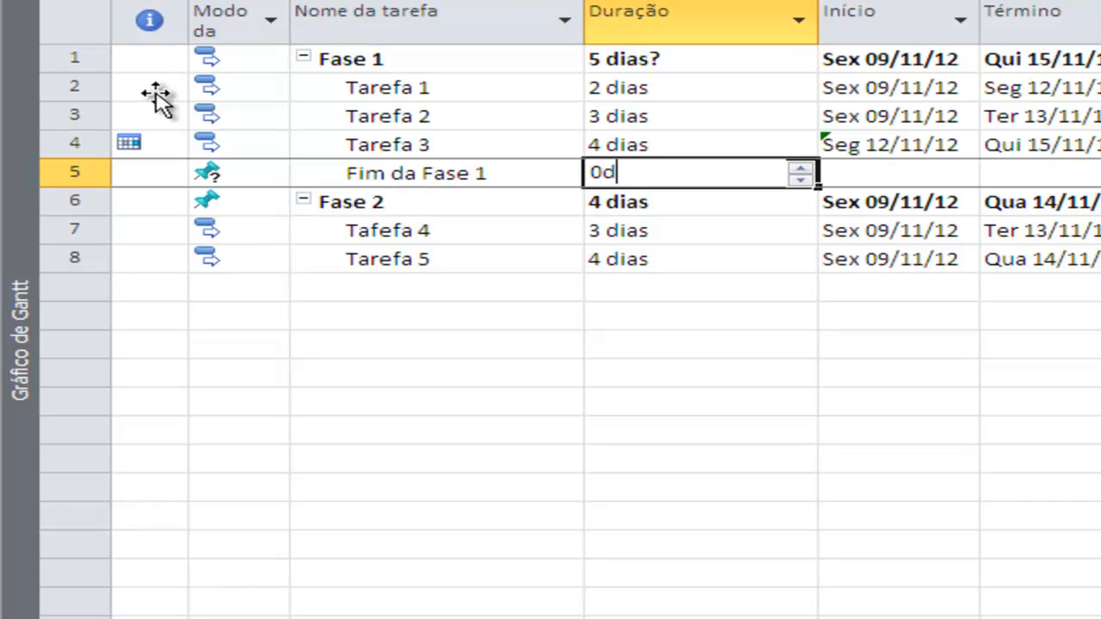
key("Return")
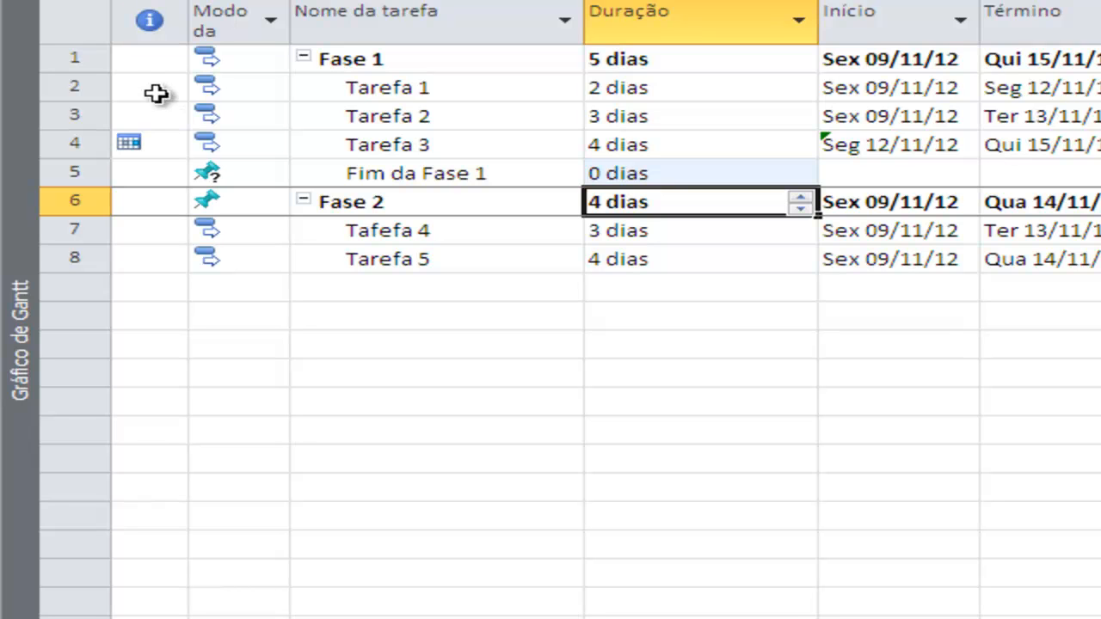
key("Up")
key("Left")
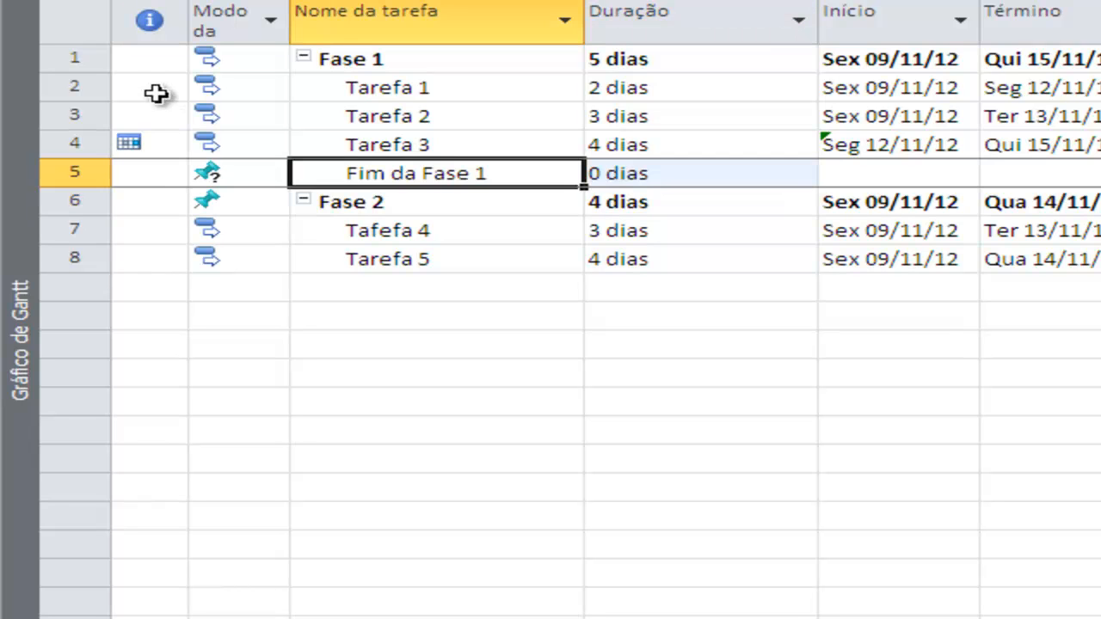
left_click_drag(437, 87, 437, 144)
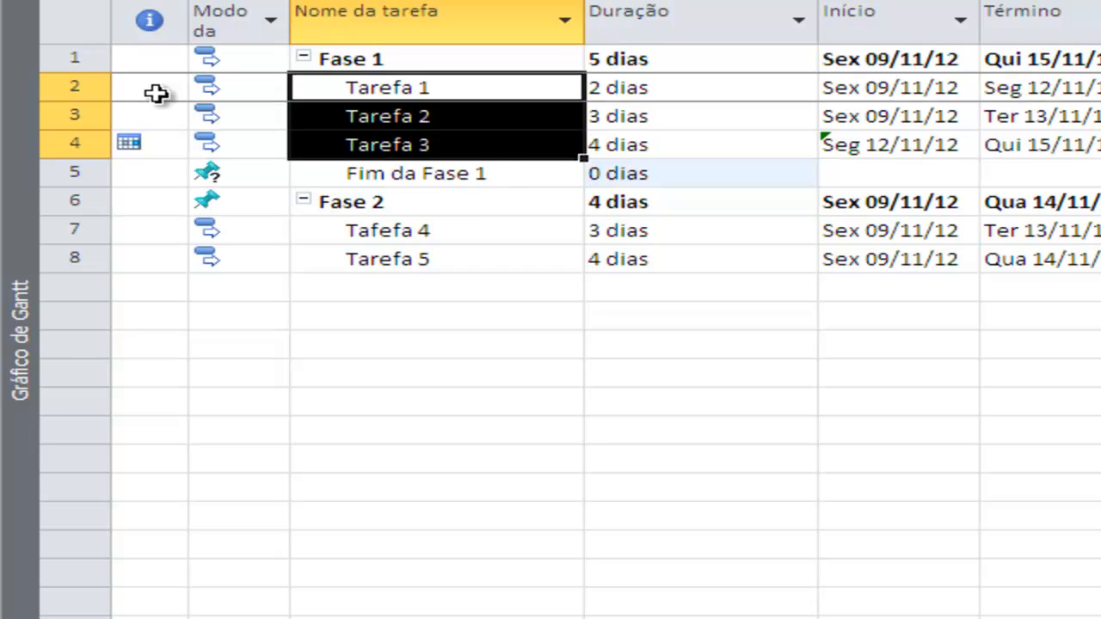
Step: Add a task named "Fim da Fase 2" in the empty row below Tarefa 5
left_click(437, 288)
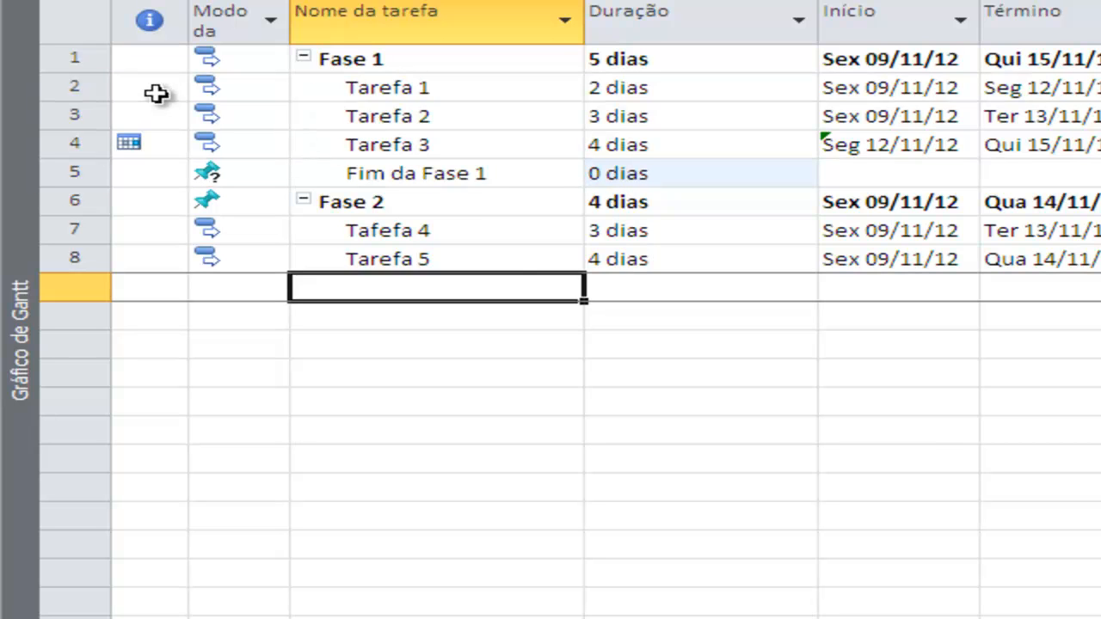
type("Fim da Fase 1")
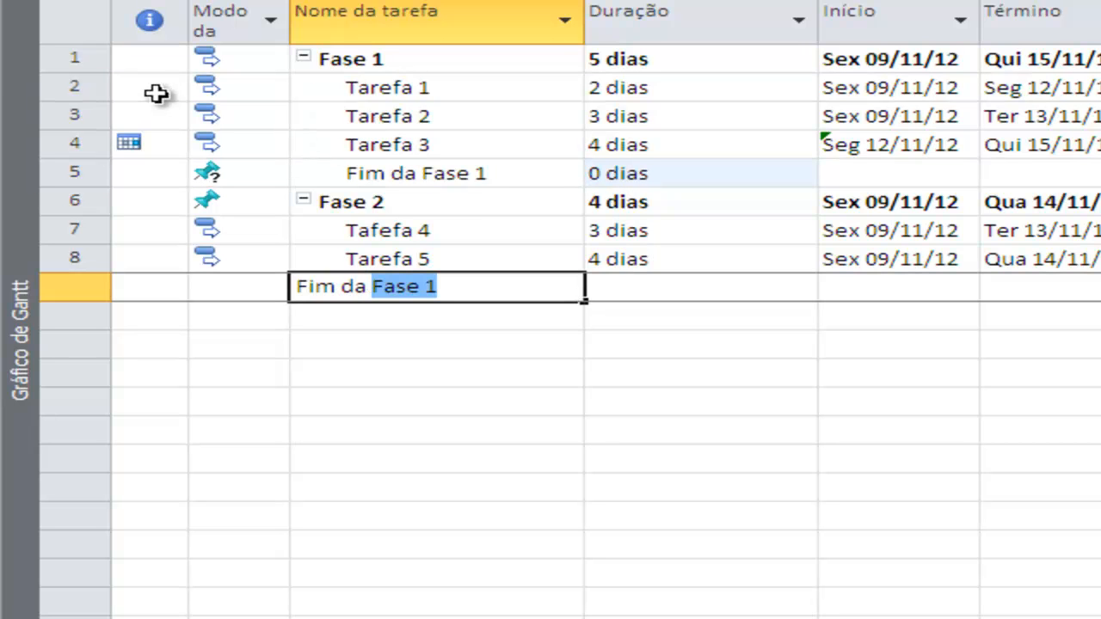
key("End")
key("BackSpace")
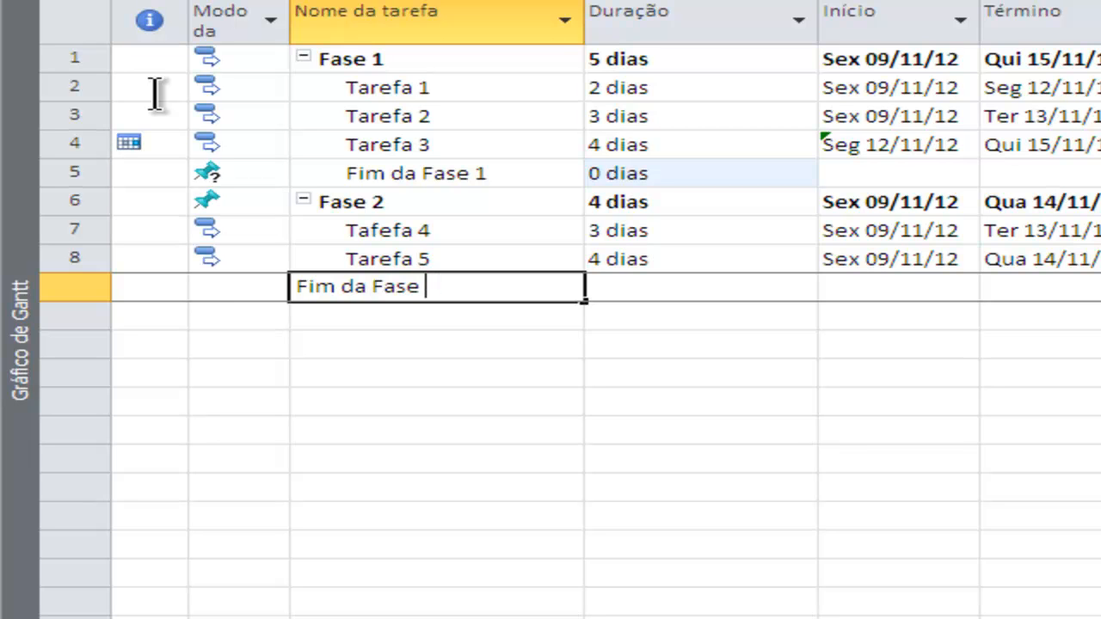
type("2")
key("Return")
Step: Set the duration of the Fim da Fase 2 task to 0 days
key("Up")
key("Right")
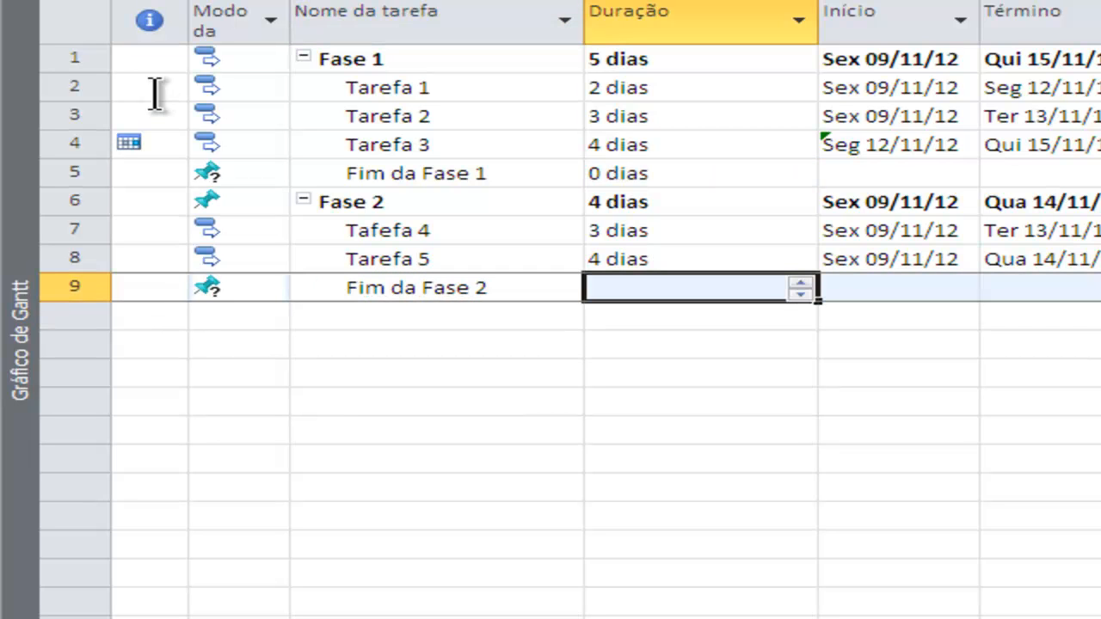
type("3")
key("BackSpace")
type("0")
key("Return")
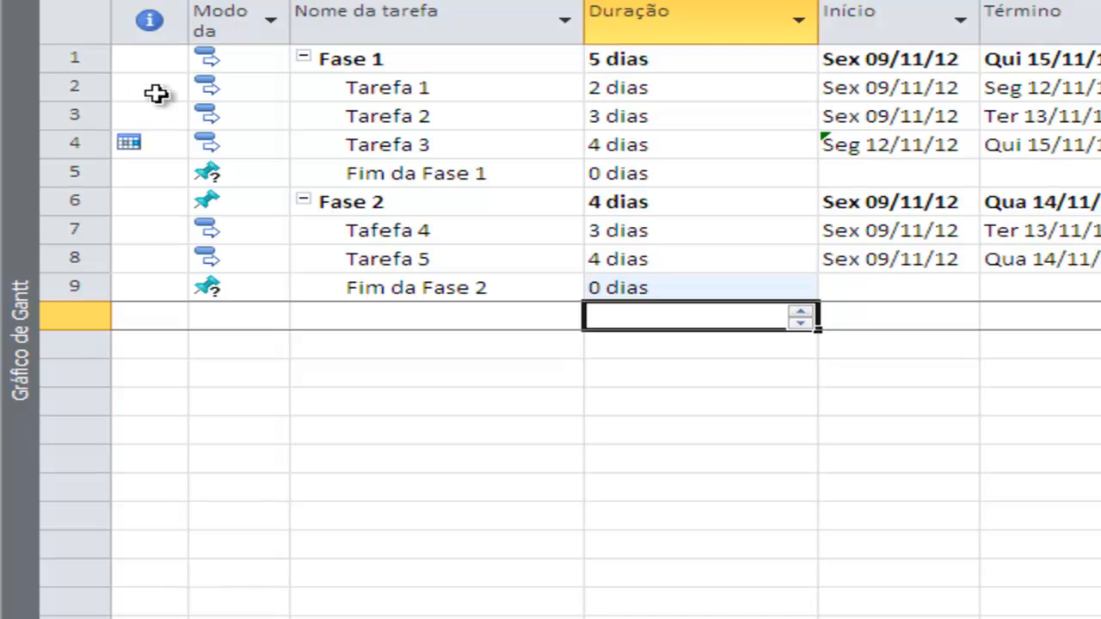
key("Up")
key("Up")
key("Right")
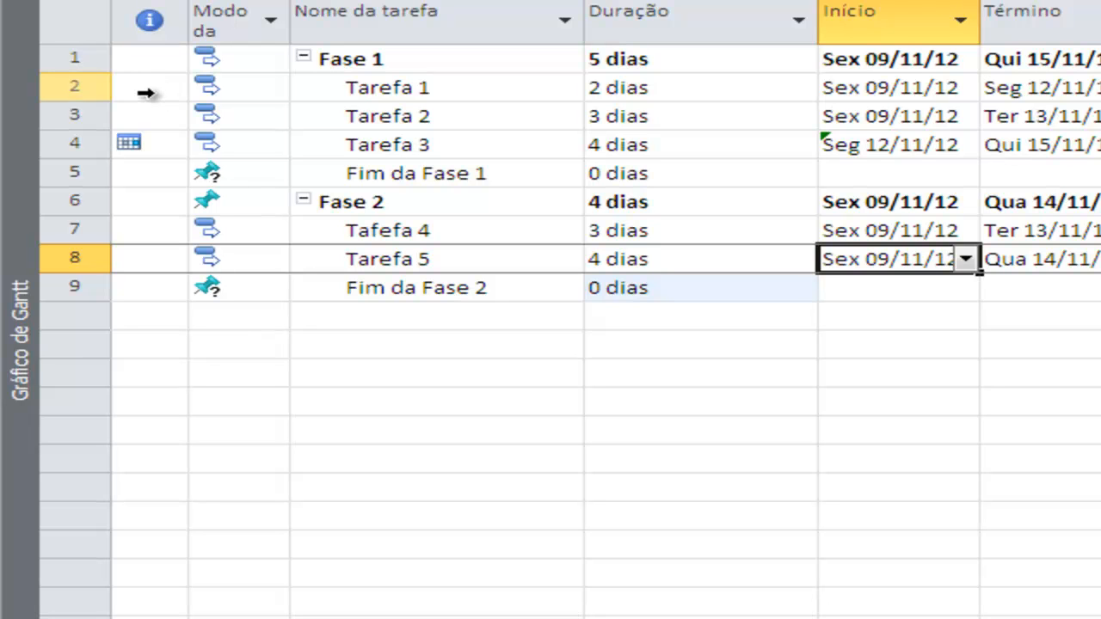
Step: Link Tarefa 1, Tarefa 2, Tarefa 3 and Fim da Fase 1 in sequence, and check their predecessors
left_click(147, 91)
key("shift+Down")
key("shift+Down")
key("shift+Down")
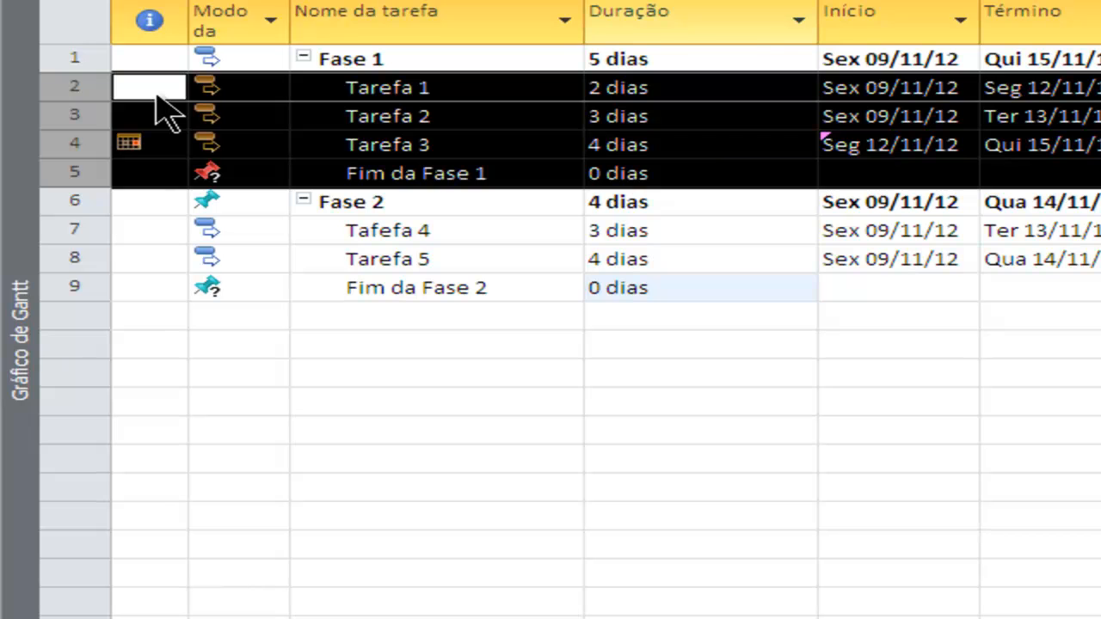
key("ctrl+F2")
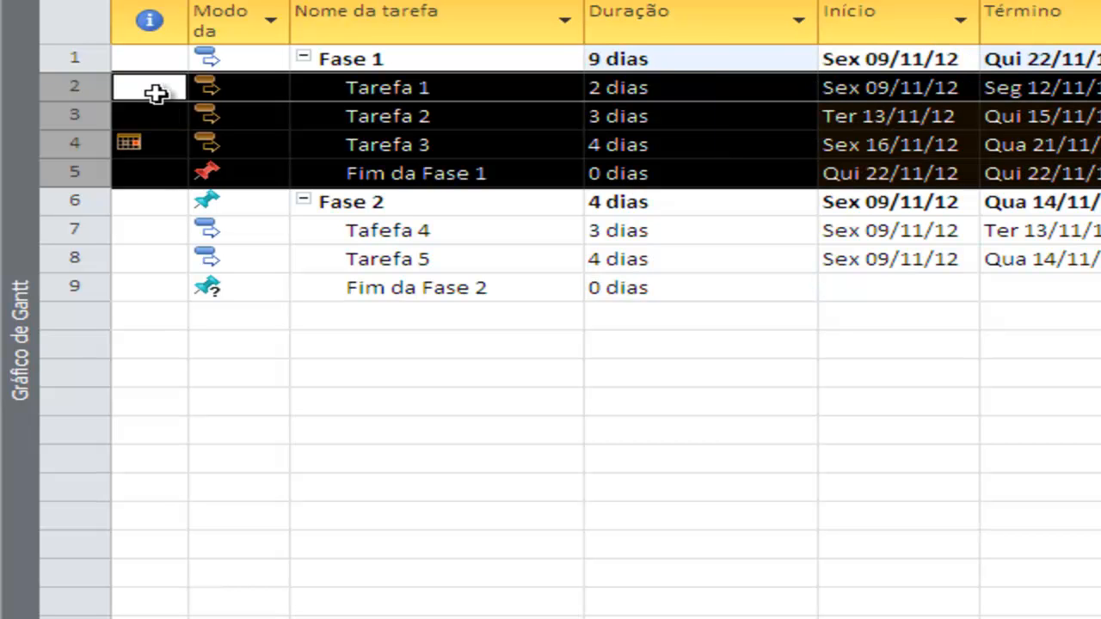
left_click(684, 59)
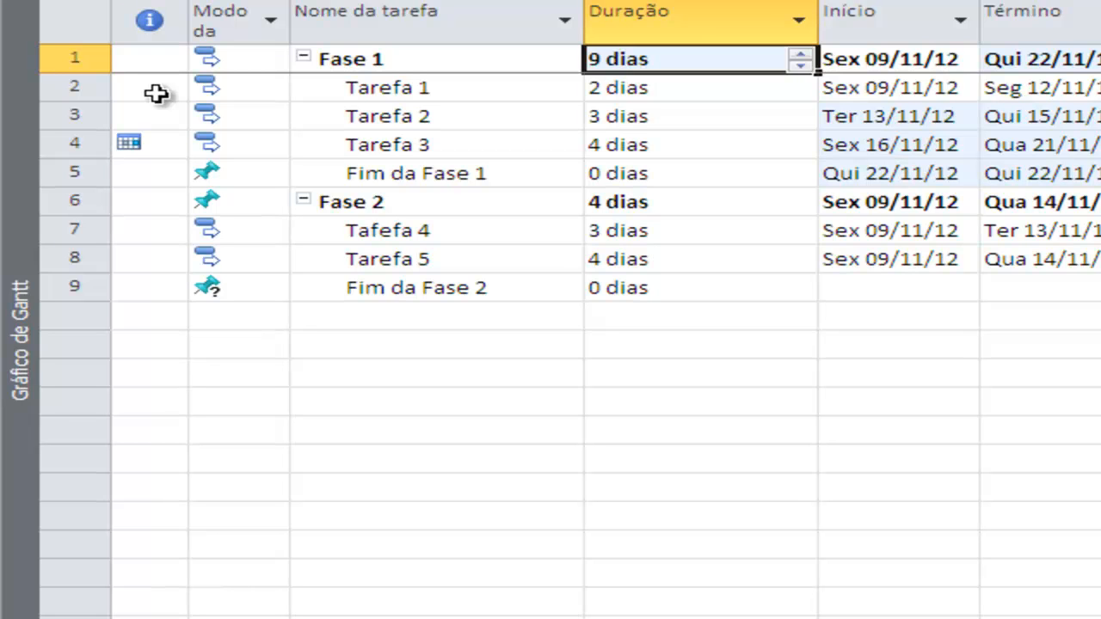
scroll(164, 110, "right", 2)
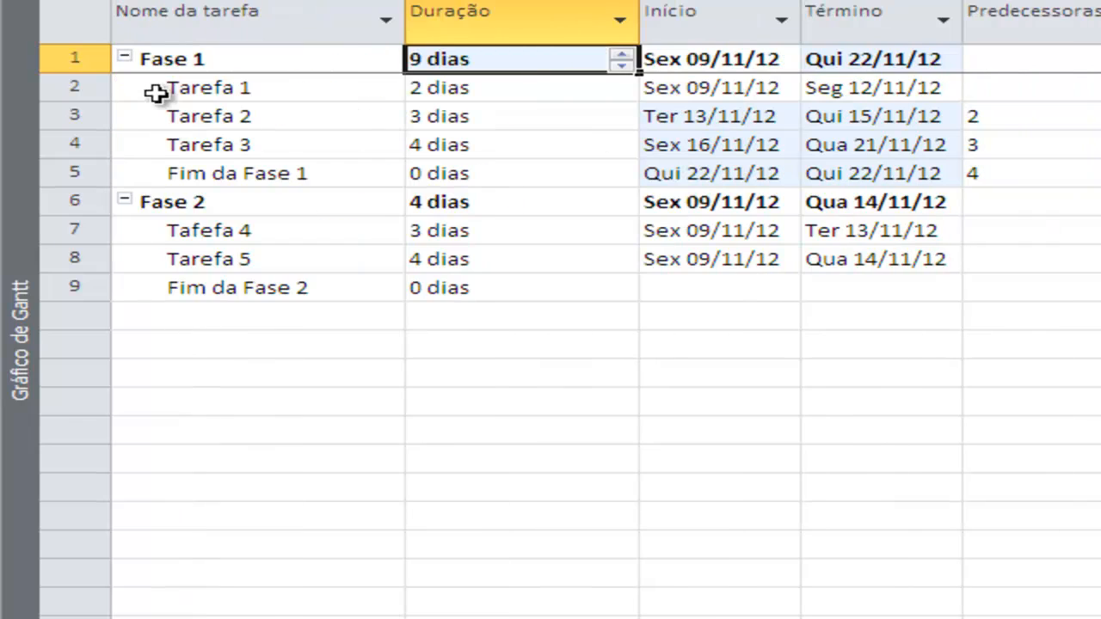
scroll(164, 110, "left", 2)
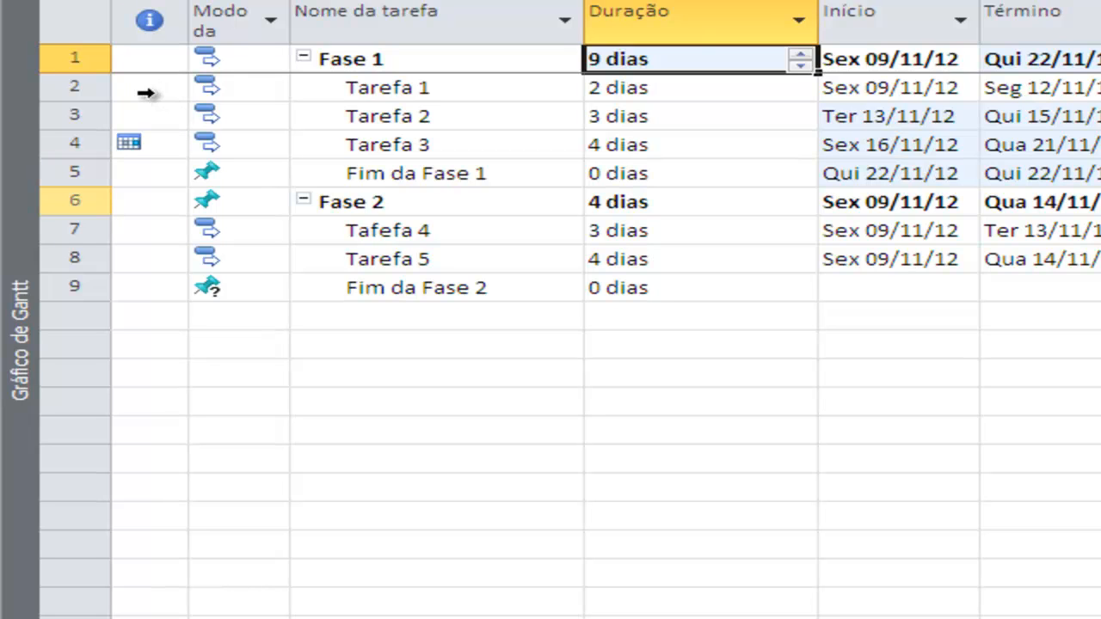
Step: Link the three subtasks of Fase 2 in sequence, from the fourth task through Tarefa 5 to Fim da Fase 2
left_click_drag(75, 229, 75, 287)
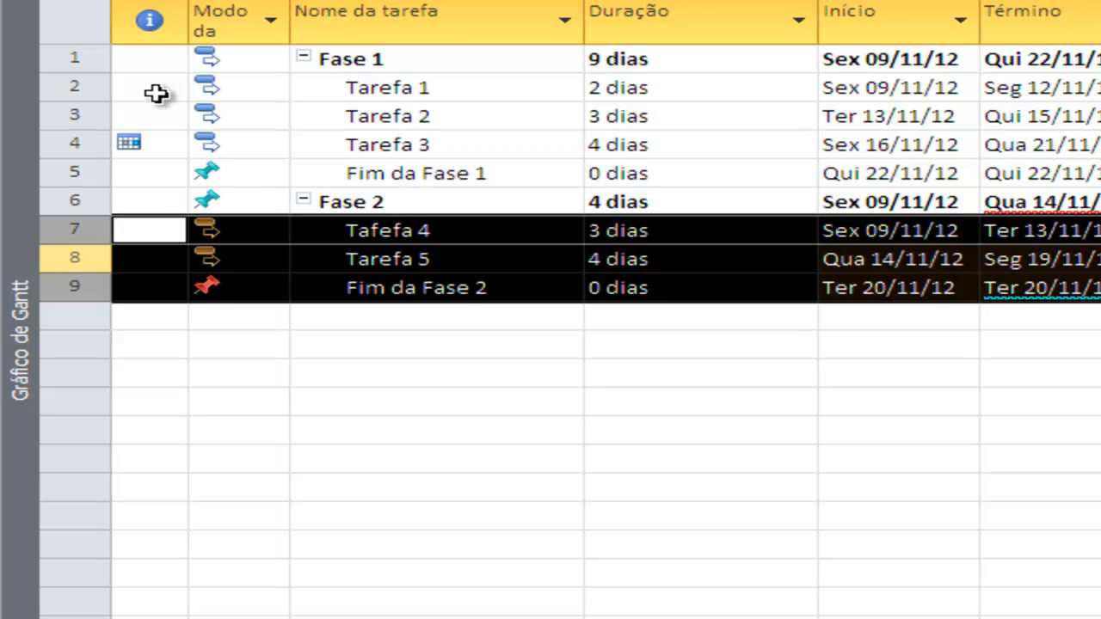
left_click(688, 202)
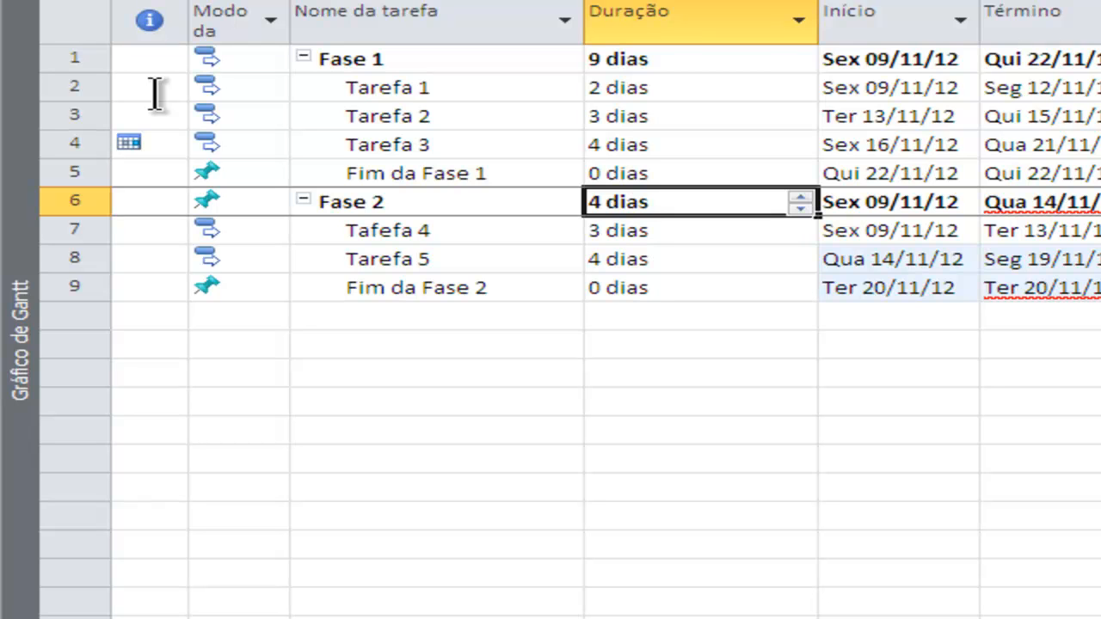
left_click_drag(75, 230, 75, 286)
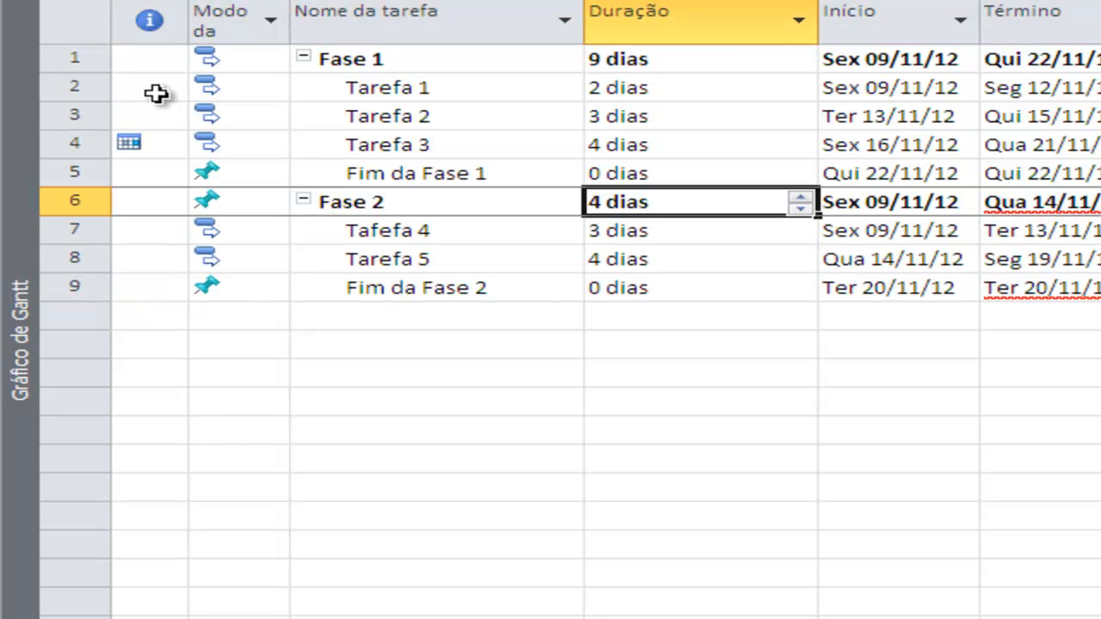
Step: Review the durations and start dates of Fase 1 and Fase 2
key("Up")
key("Up")
key("Up")
key("Up")
key("Up")
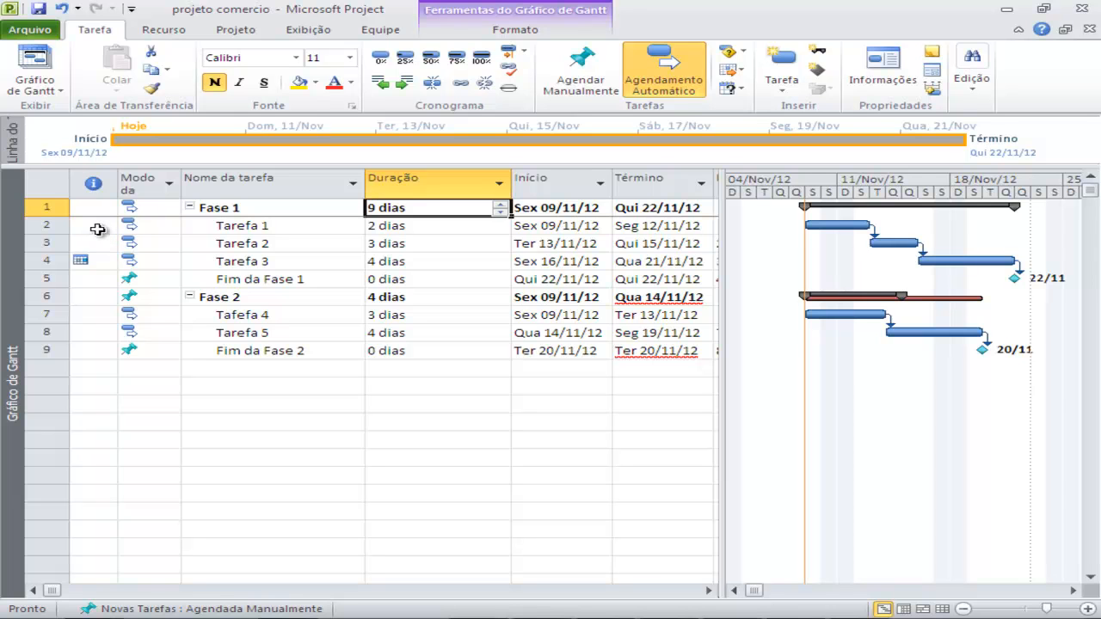
key("Tab")
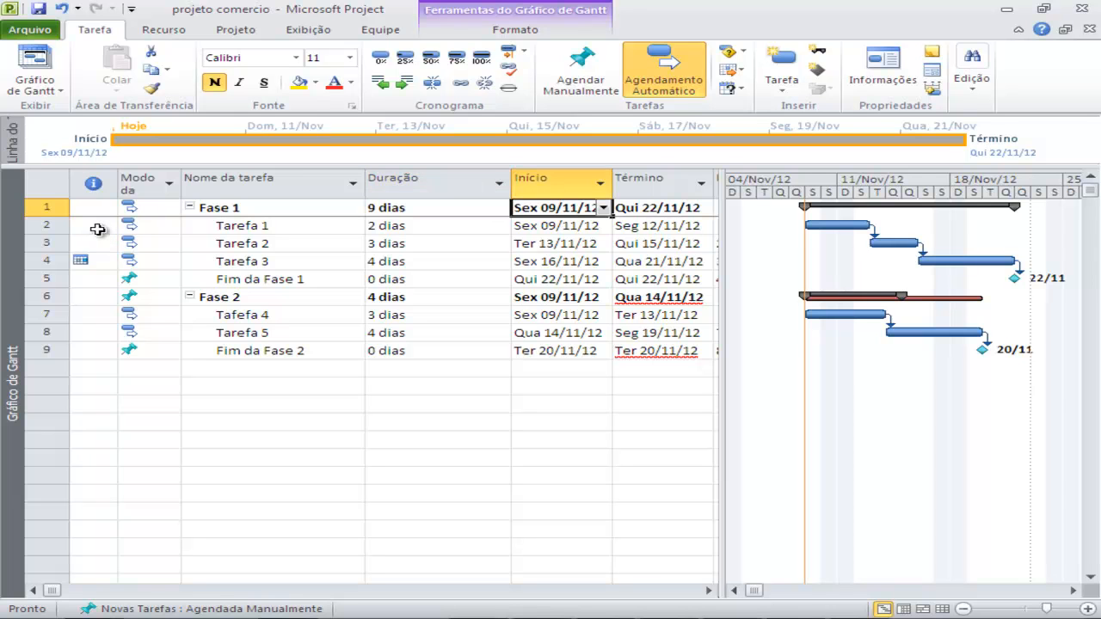
key("Down")
key("Down")
key("Down")
key("Down")
key("Down")
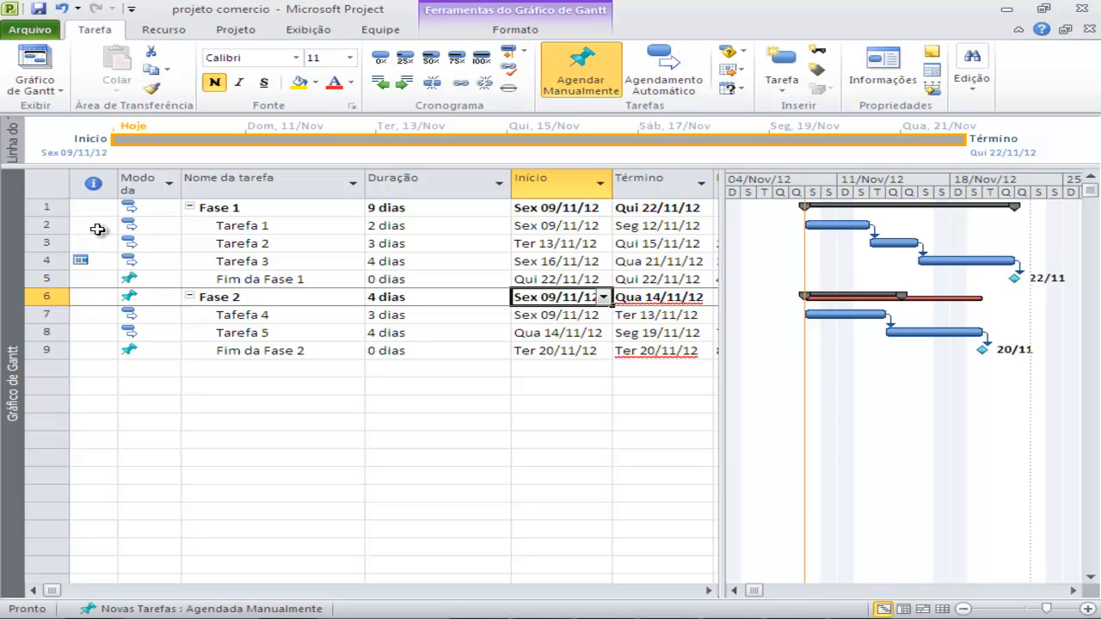
Step: Link the summary task Fase 2 as a successor of the summary task Fase 1
left_click_drag(47, 207, 46, 243)
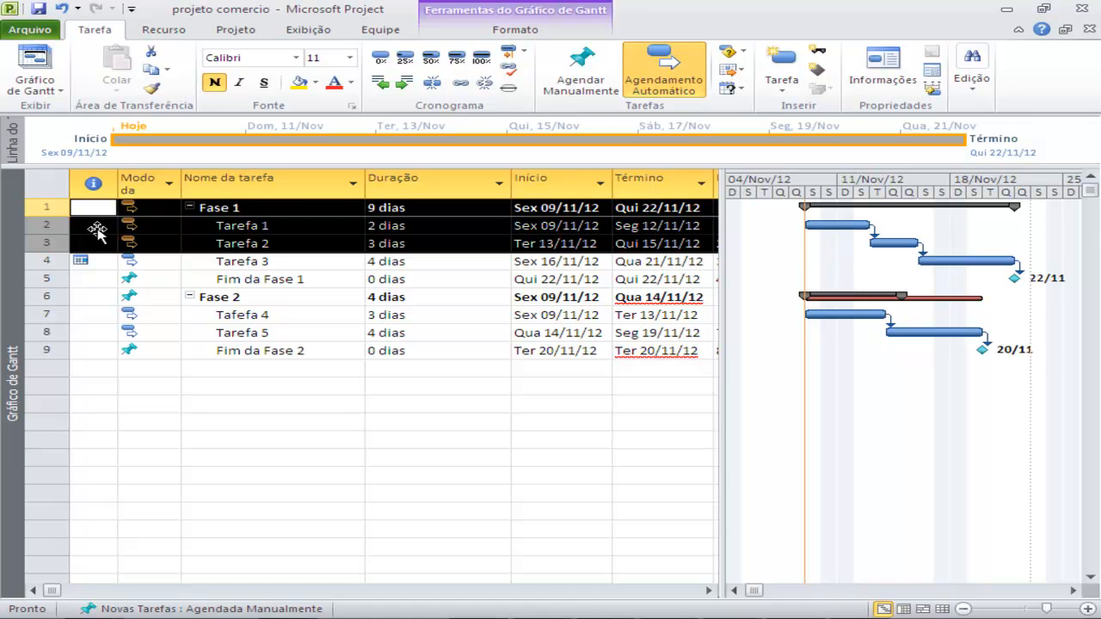
left_click(273, 387)
left_click(46, 207)
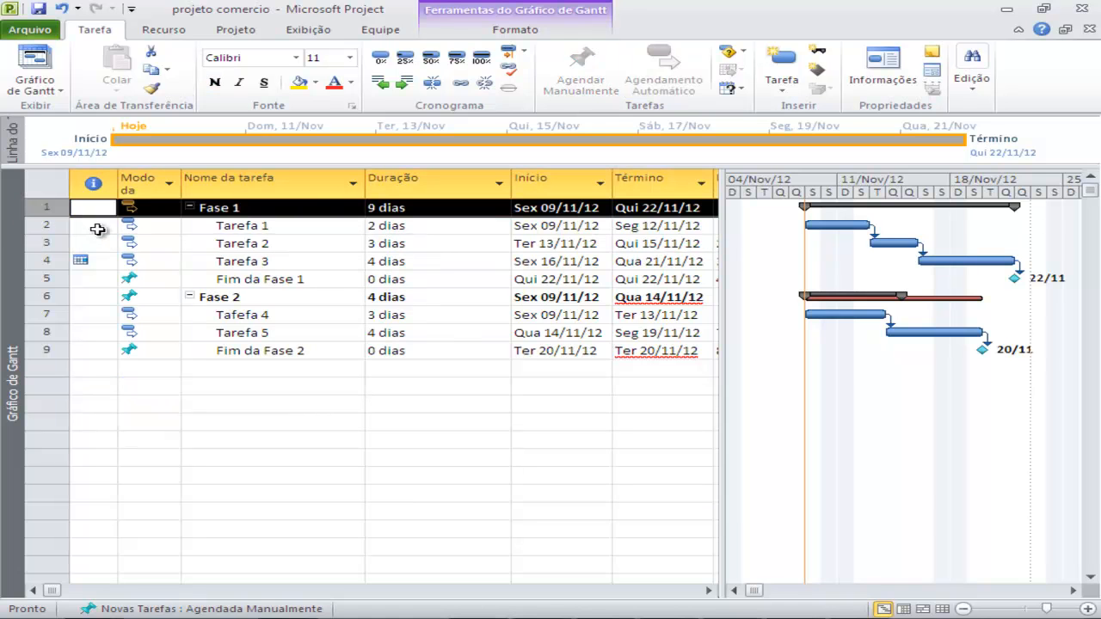
left_click(47, 297, "ctrl")
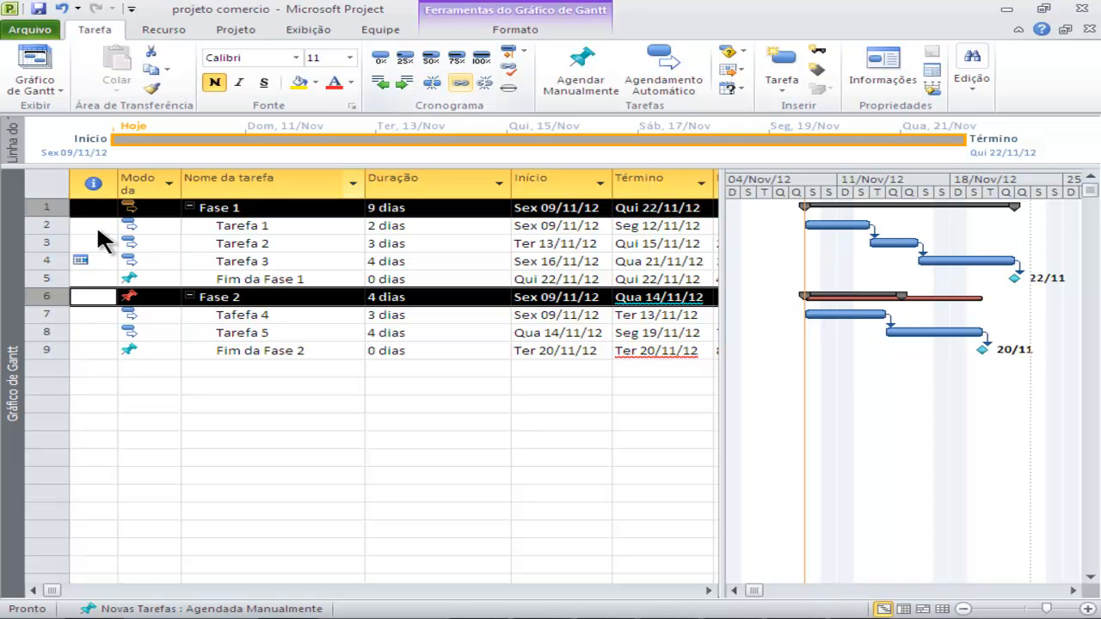
left_click(460, 83)
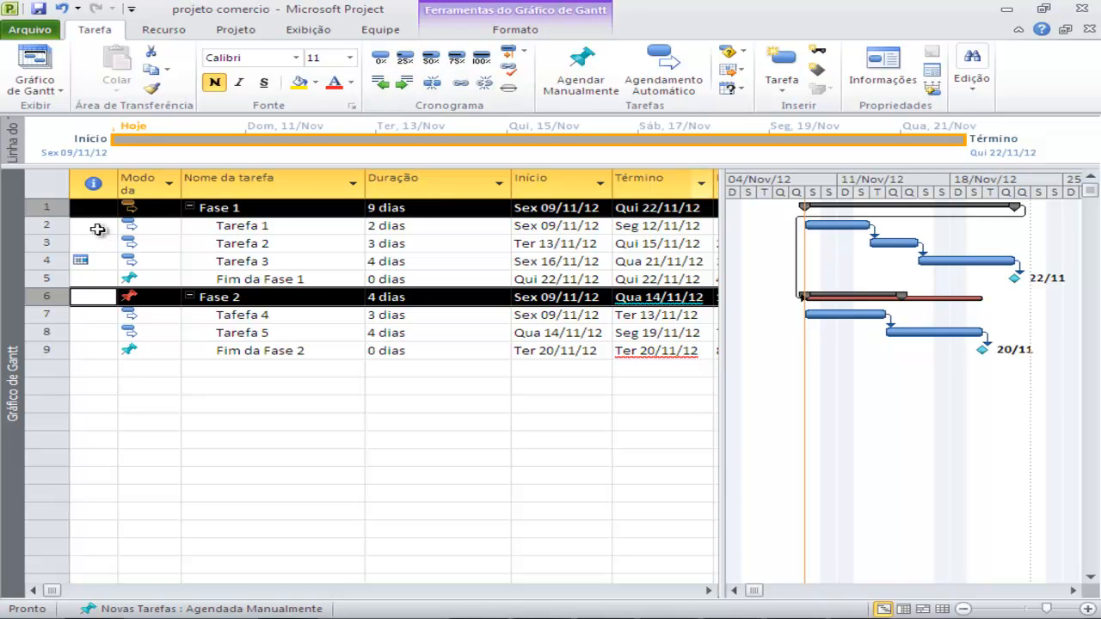
Step: Switch the milestones Fim da Fase 1 and Fim da Fase 2 to automatic scheduling
key("Up")
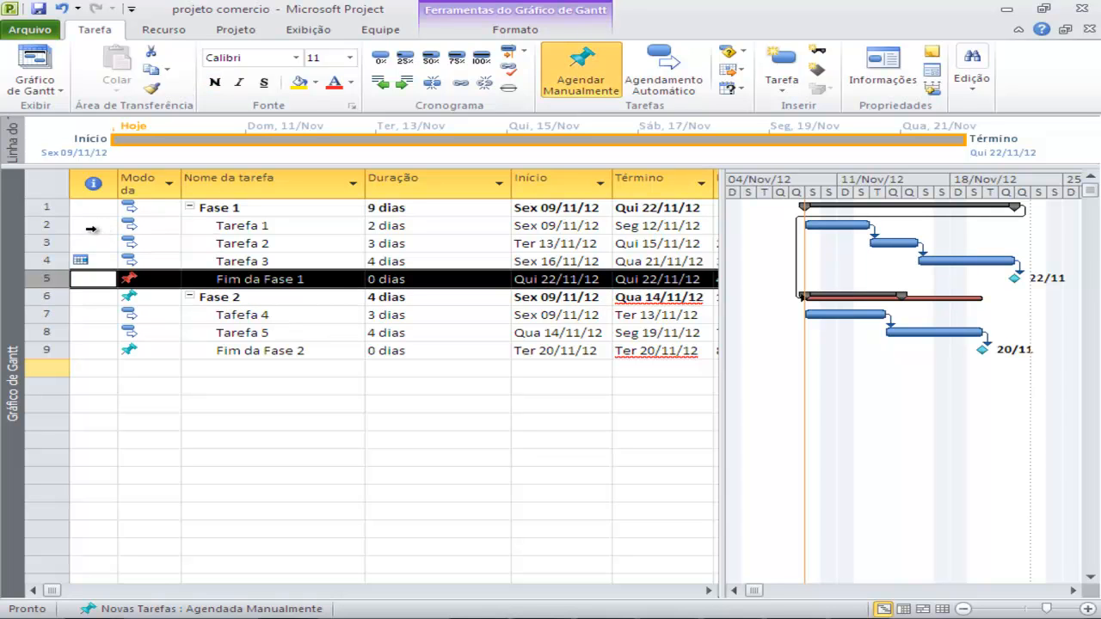
left_click(46, 350, "ctrl")
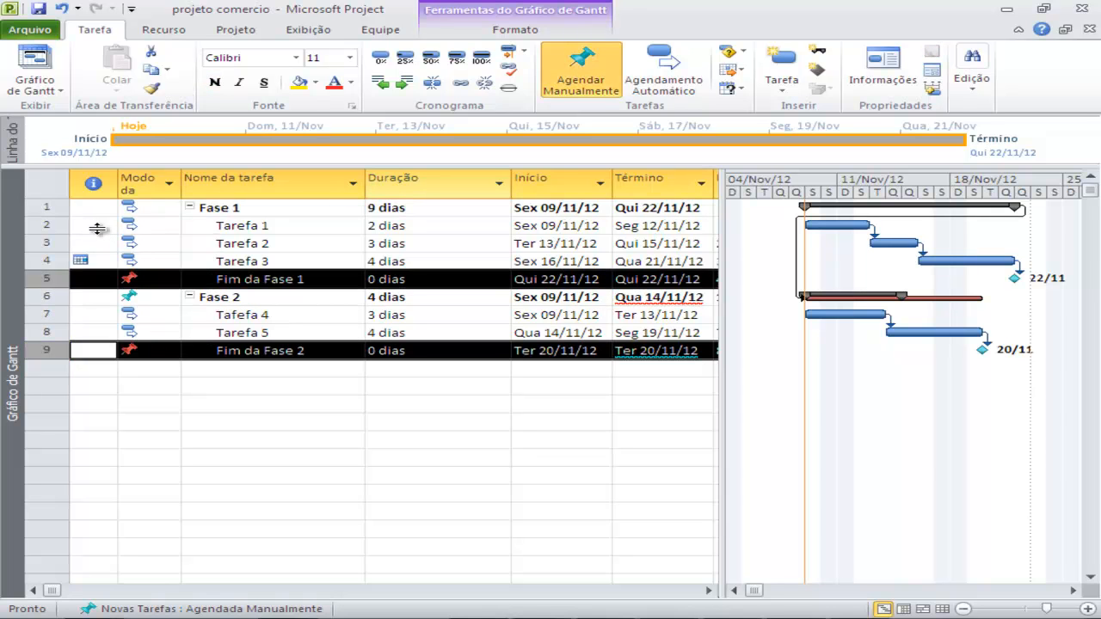
left_click(663, 74)
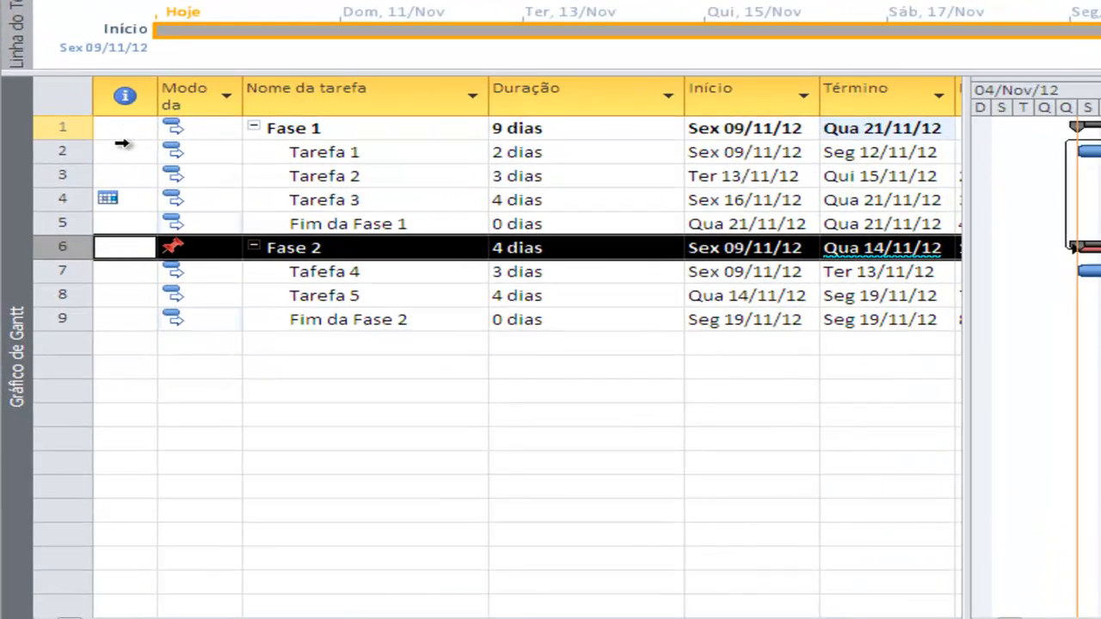
Step: Switch the summary tasks Fase 1 and Fase 2 to automatic scheduling
left_click(91, 226, "ctrl")
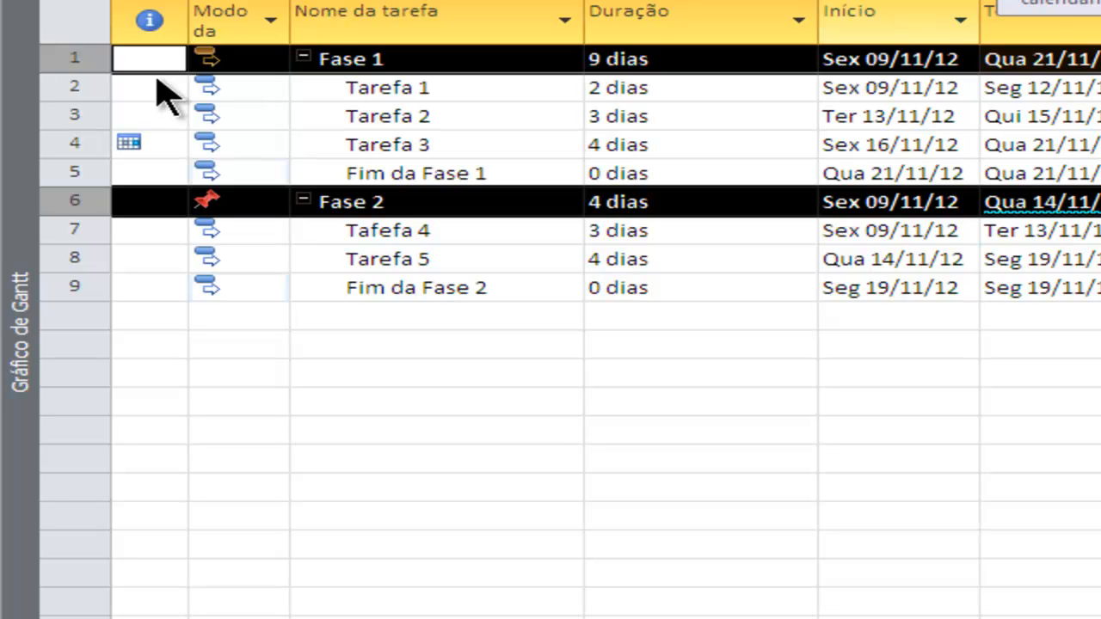
key("ctrl+shift+a")
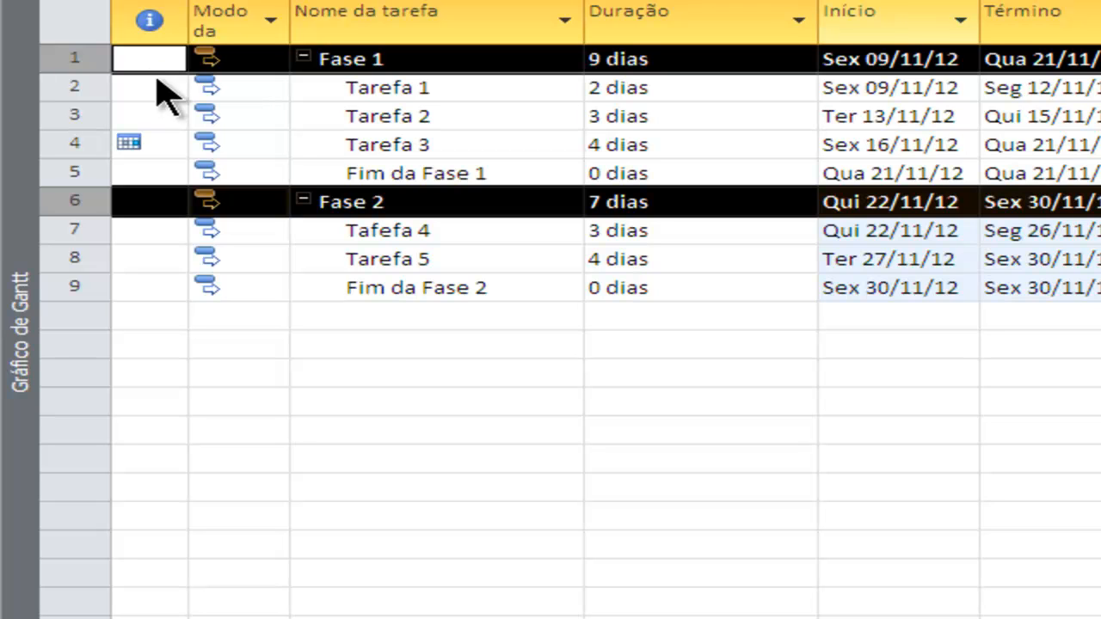
Step: Add Fase 1 with Tarefa 1, Tarefa 2, Tarefa 3 and the milestone Fim da Fase 1 to the project timeline
left_click(158, 79)
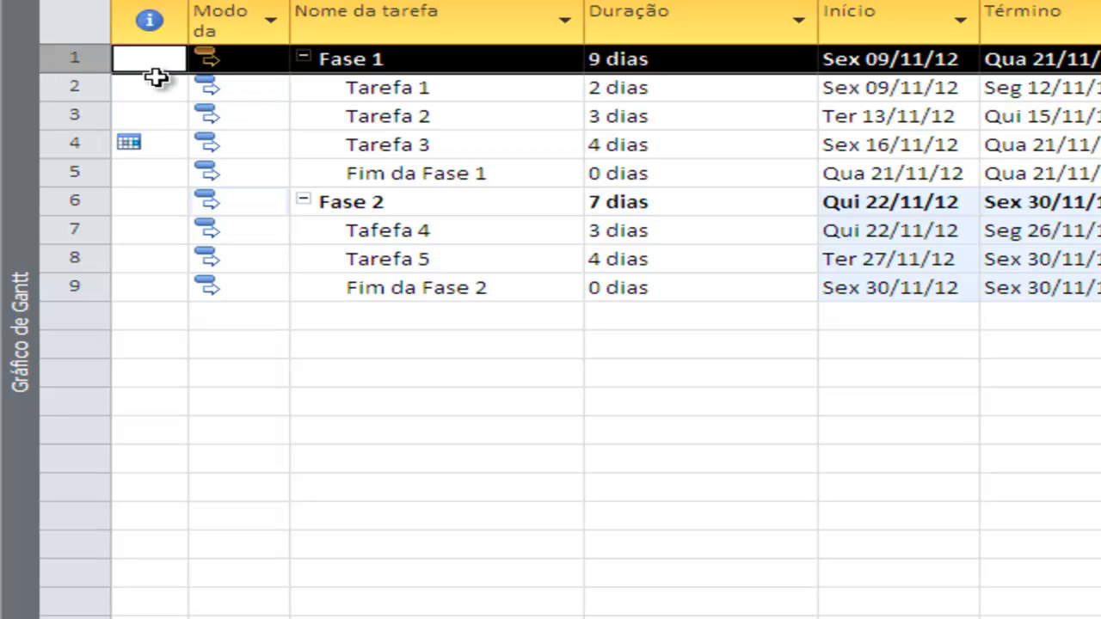
left_click(74, 201)
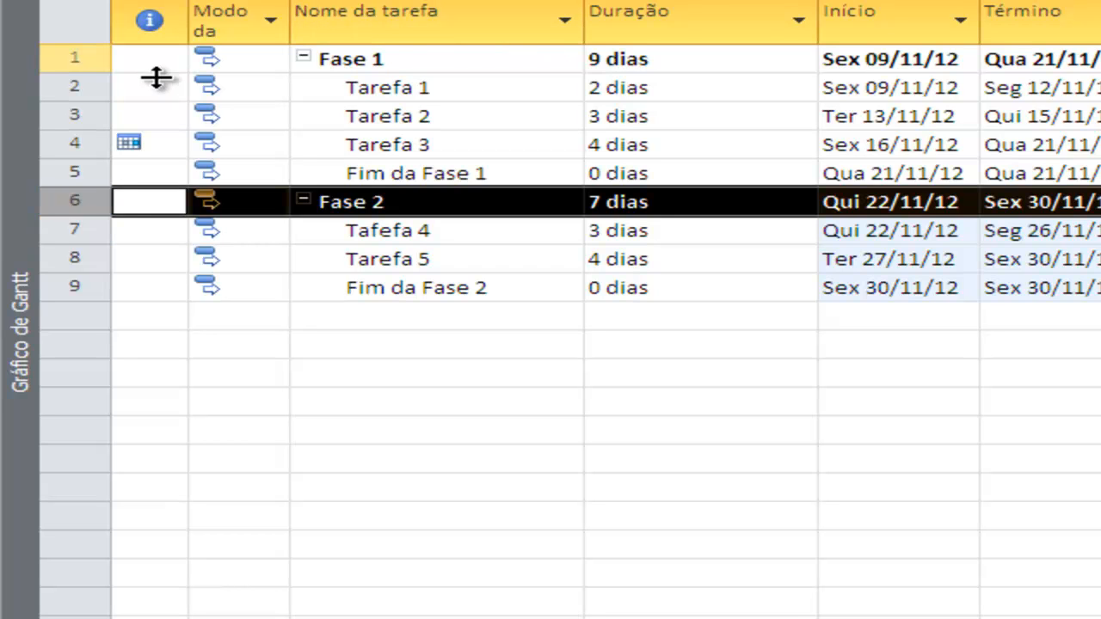
left_click(146, 74)
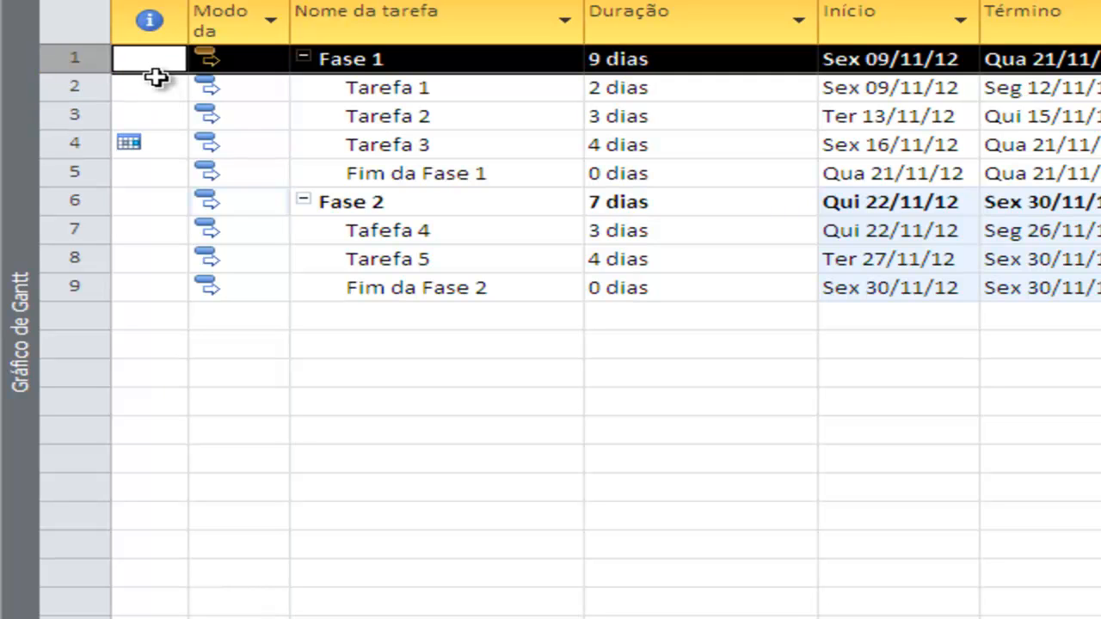
left_click_drag(155, 78, 155, 79)
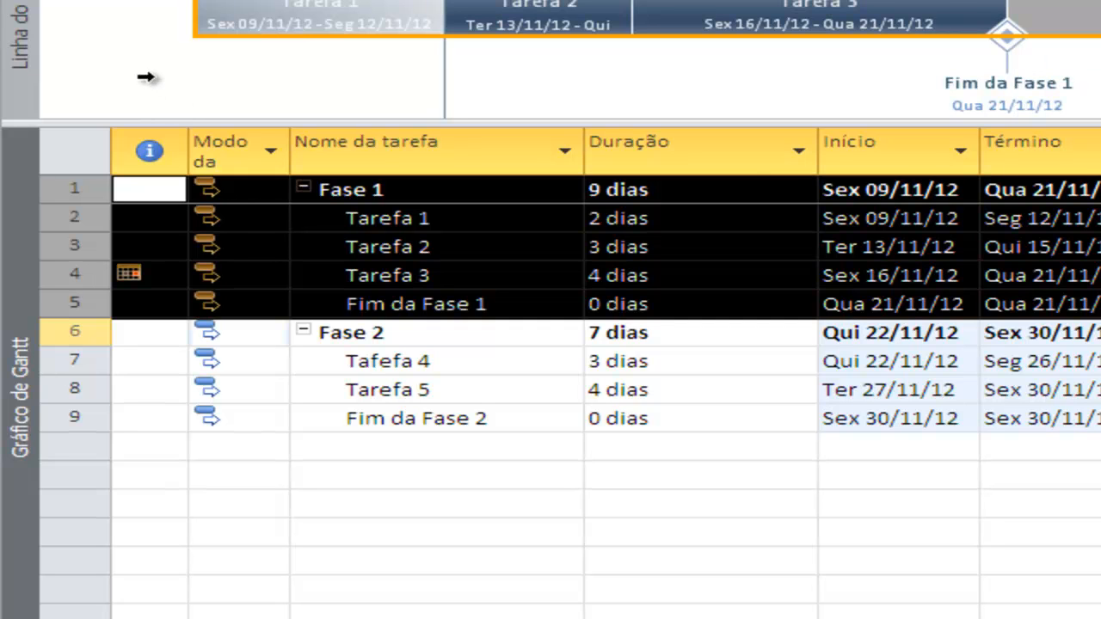
Step: Add Fase 2 with its fourth task, Tarefa 5 and the milestone Fim da Fase 2 to the project timeline
left_click(75, 332)
left_click_drag(149, 332, 239, 389)
left_click_drag(225, 332, 239, 418)
key("shift+space")
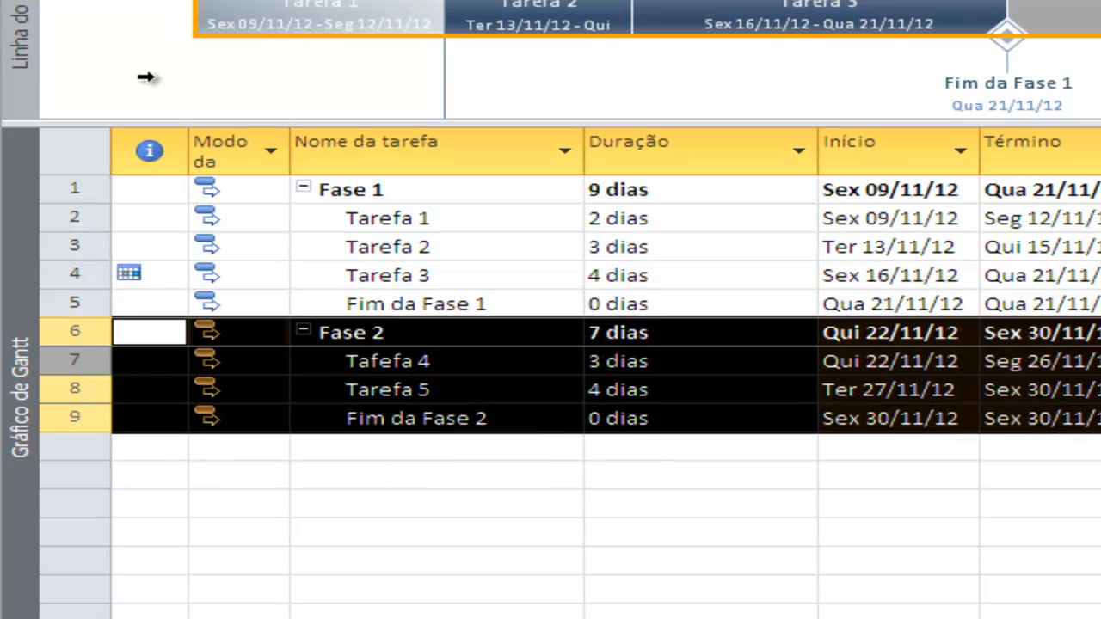
left_click_drag(156, 80, 157, 80)
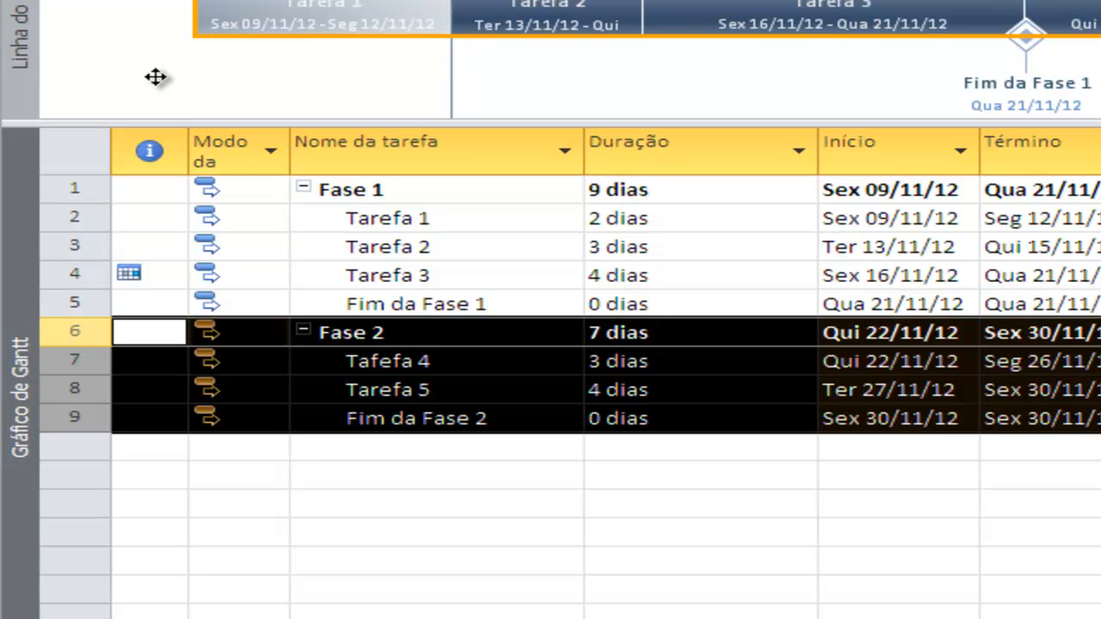
left_click(156, 78)
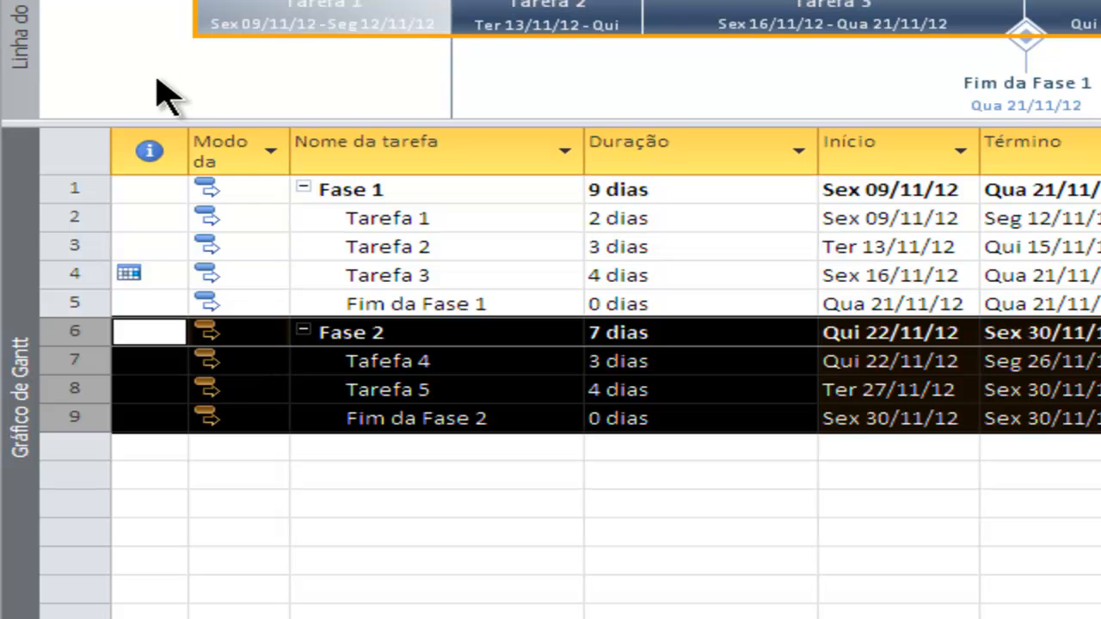